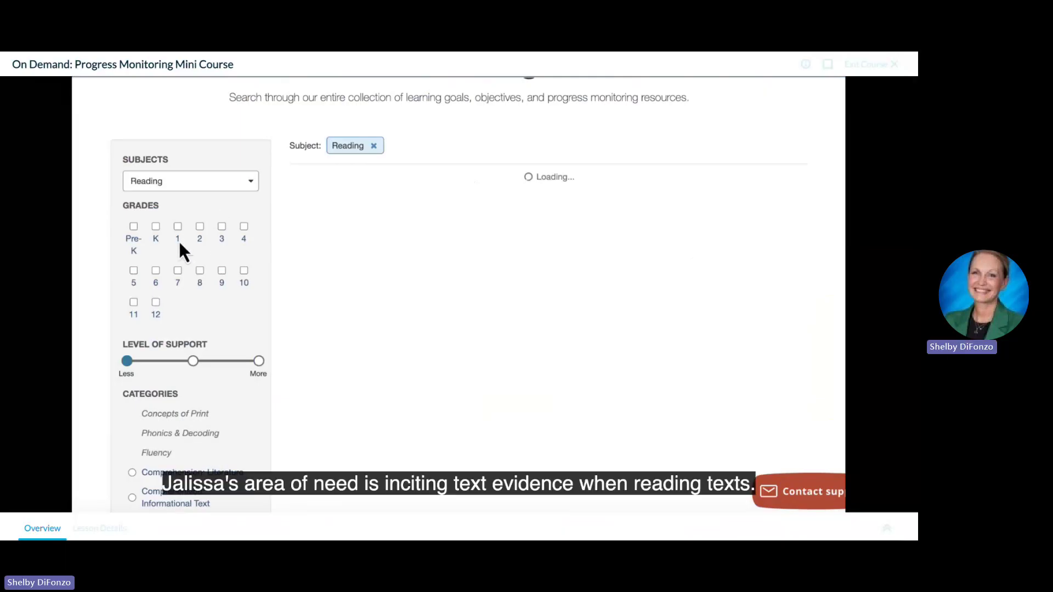
- Filter the Reading goals to grade 6 and show the approaching goal of Cite Textual Evidence to Support Inferences
click(155, 270)
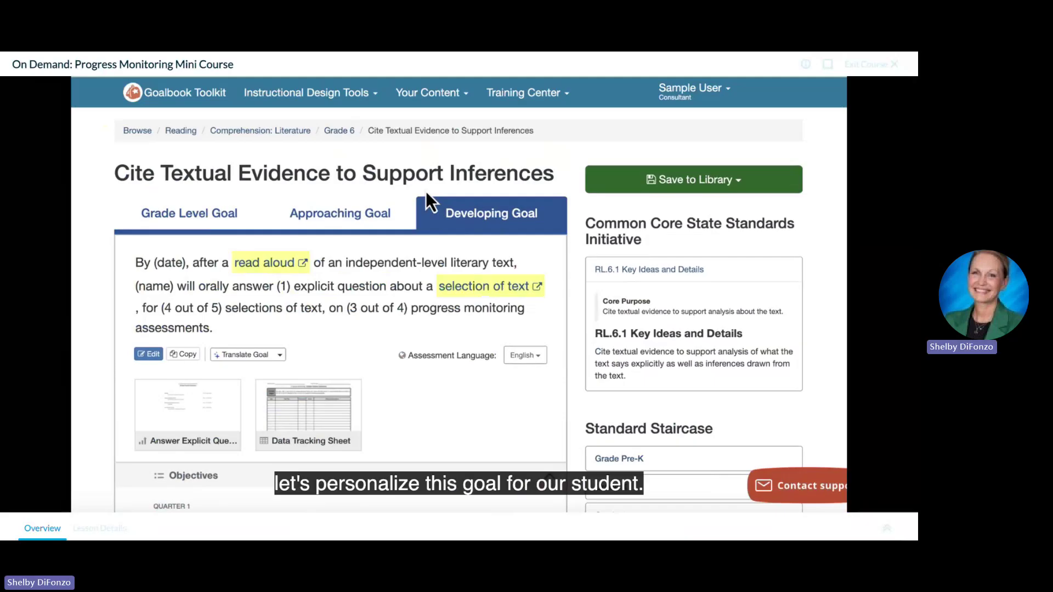
click(380, 214)
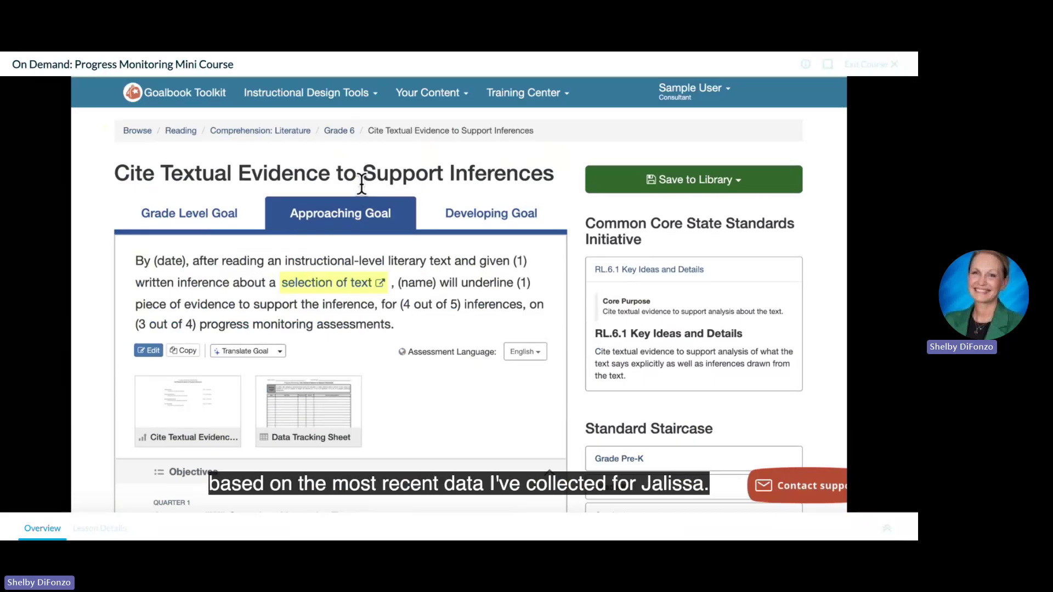
- Personalize the approaching goal by replacing the date placeholder with 6/1/2026 and the name placeholder with the student's first name
click(419, 279)
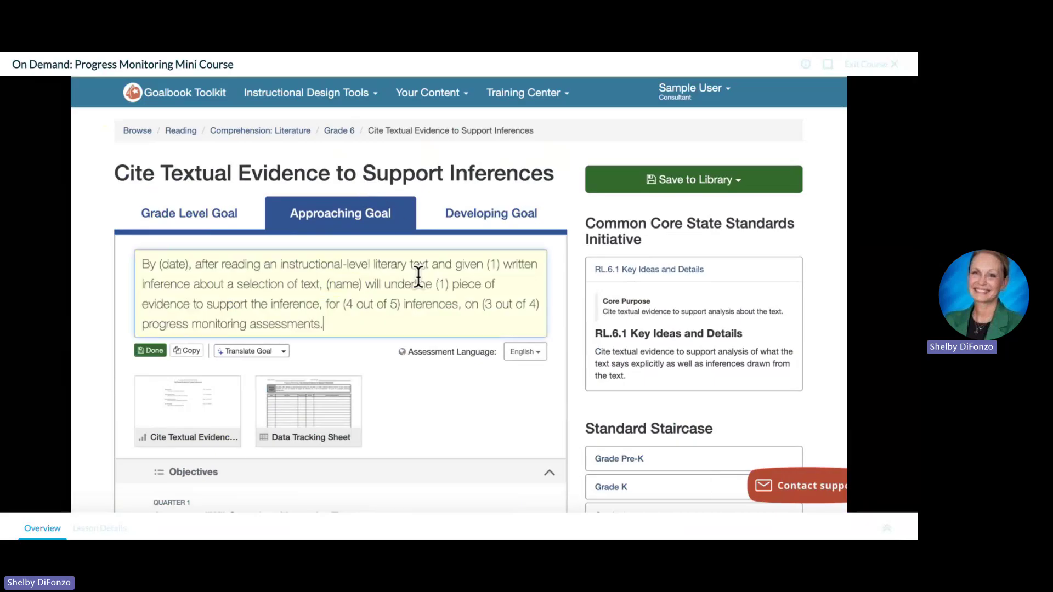
drag(188, 264, 159, 264)
key(BackSpace)
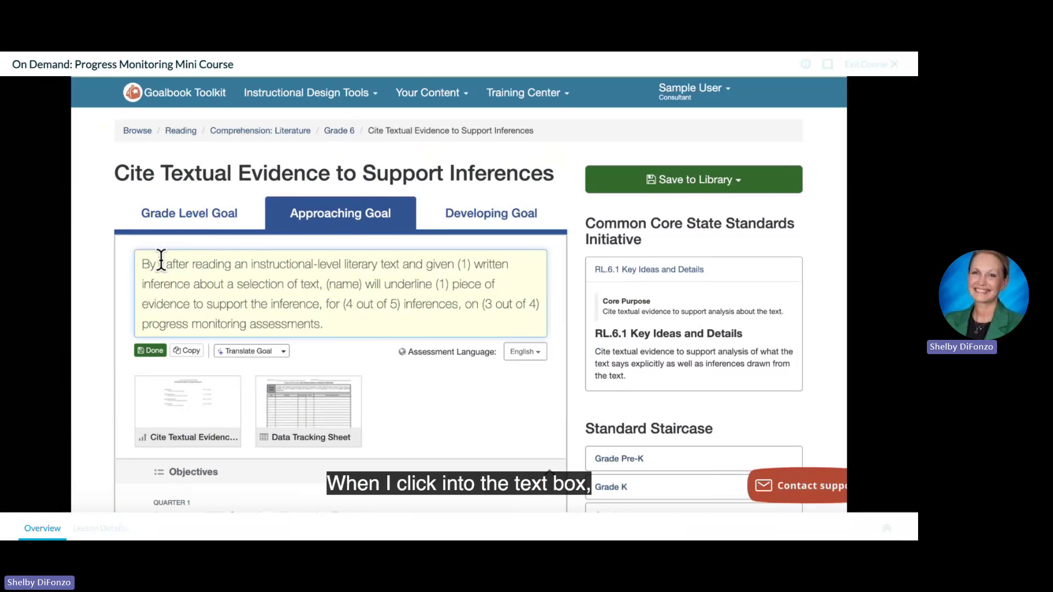
text(5/1/202)
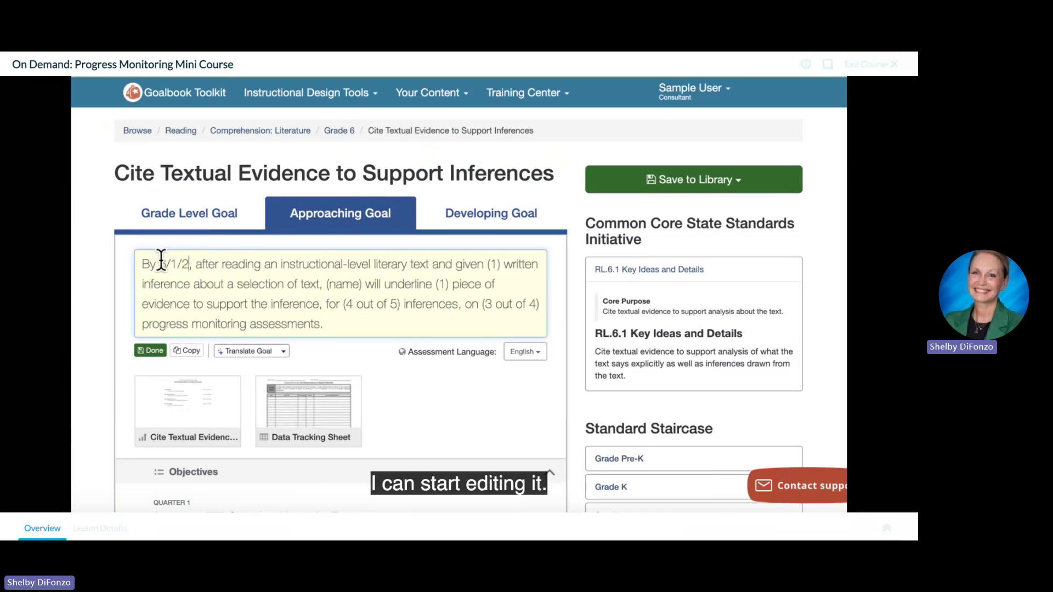
text(6)
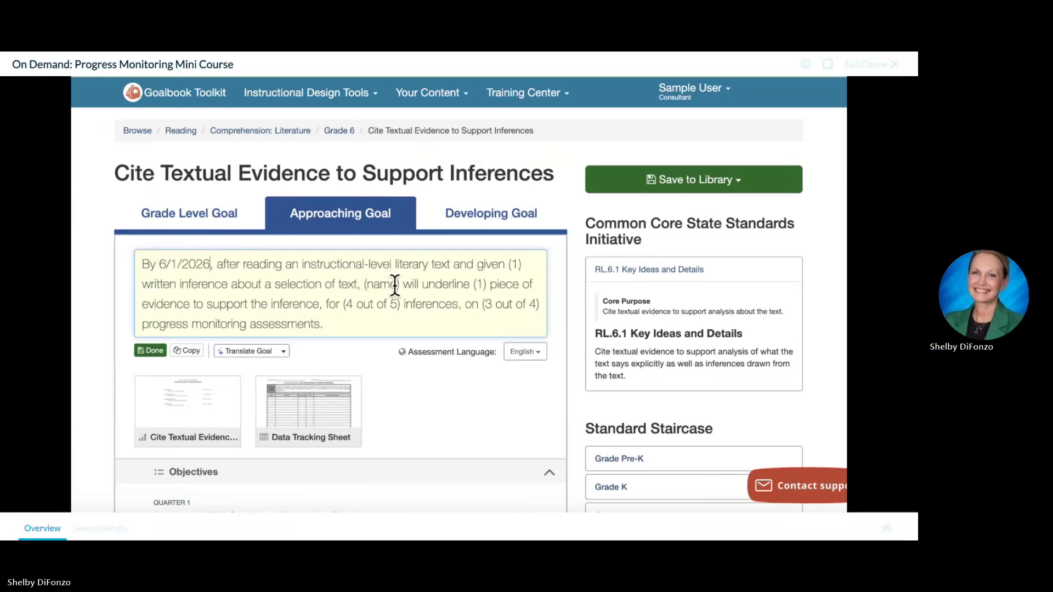
drag(399, 284, 363, 284)
text(Jalis)
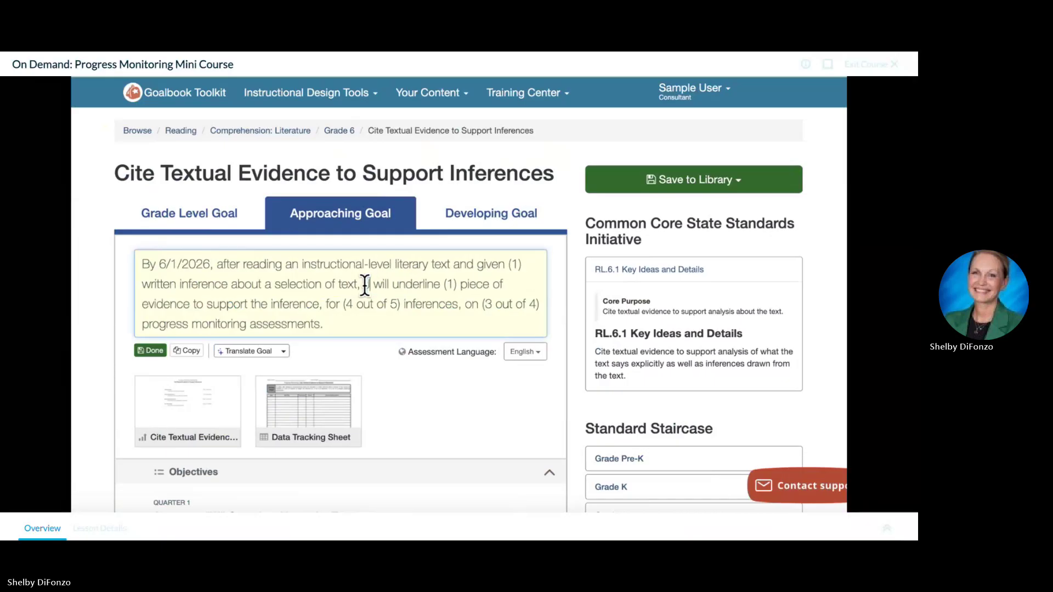
text(sa)
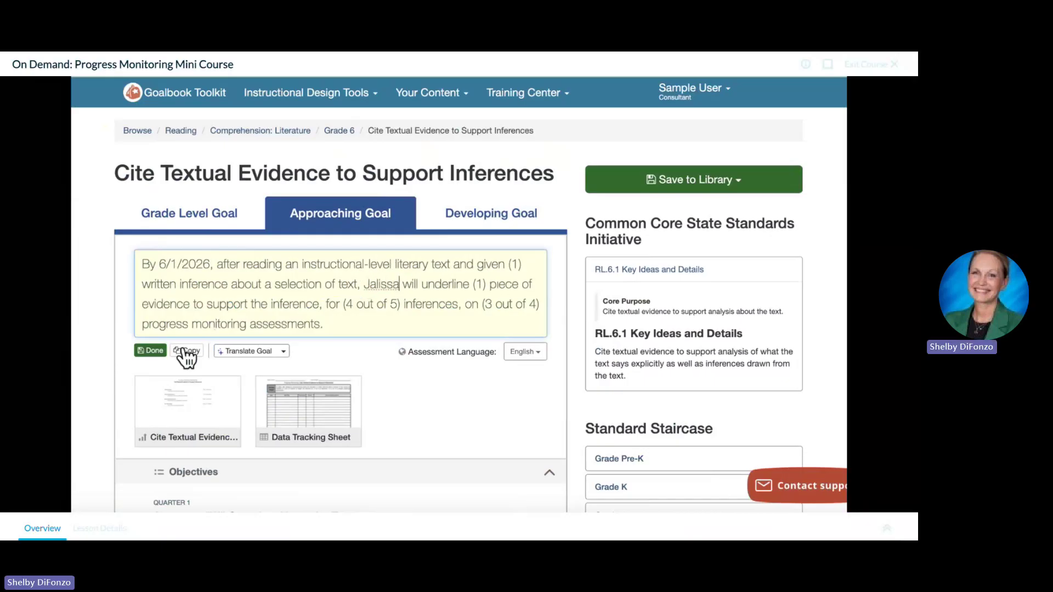
click(150, 351)
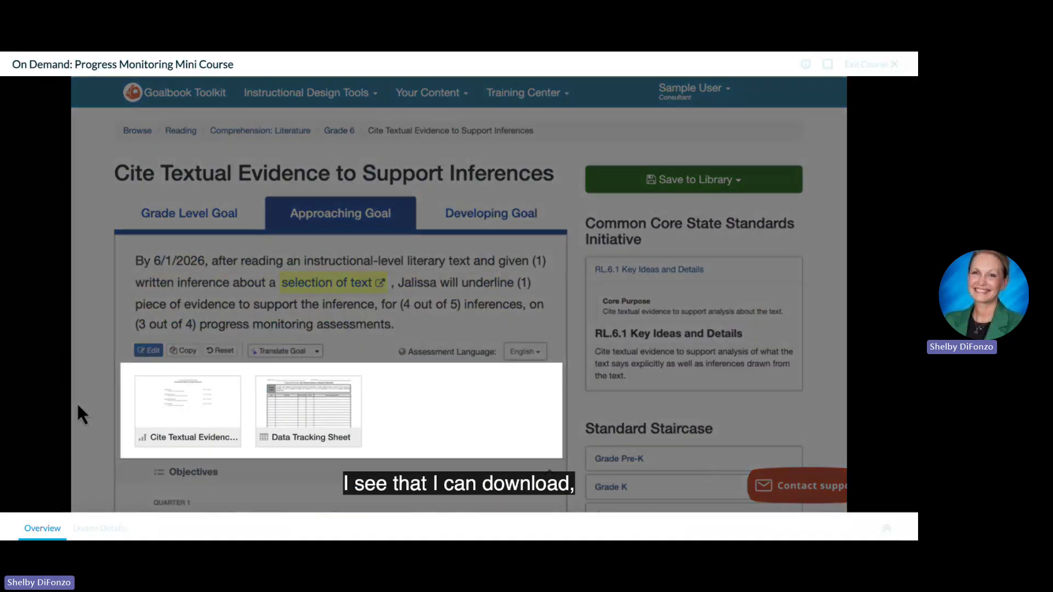
- Open the Assessment Collection document for Cite Textual Evidence to Support Inferences with Google
mouse_move(159, 417)
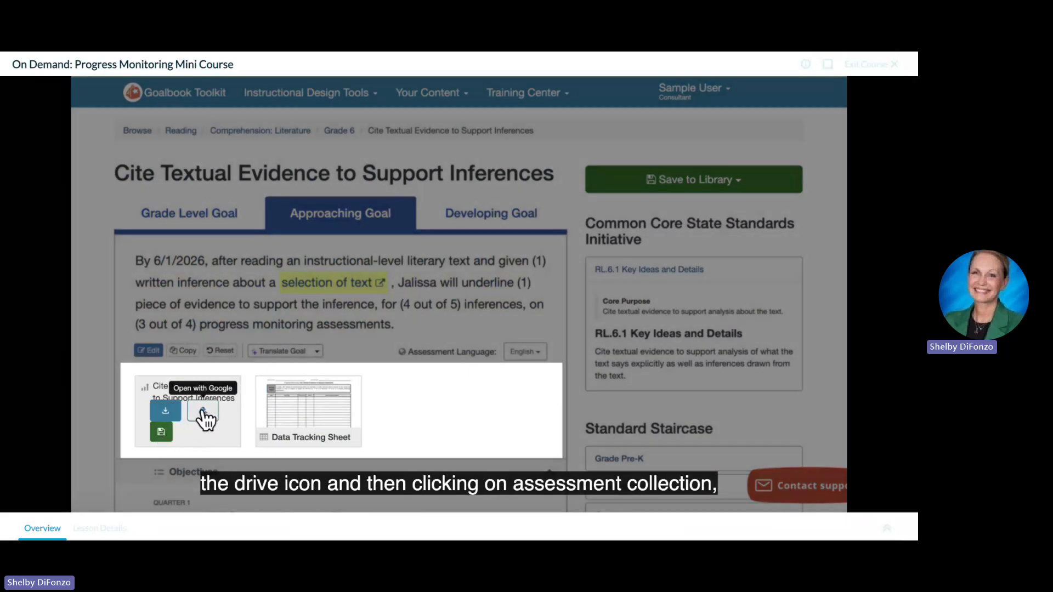
click(203, 417)
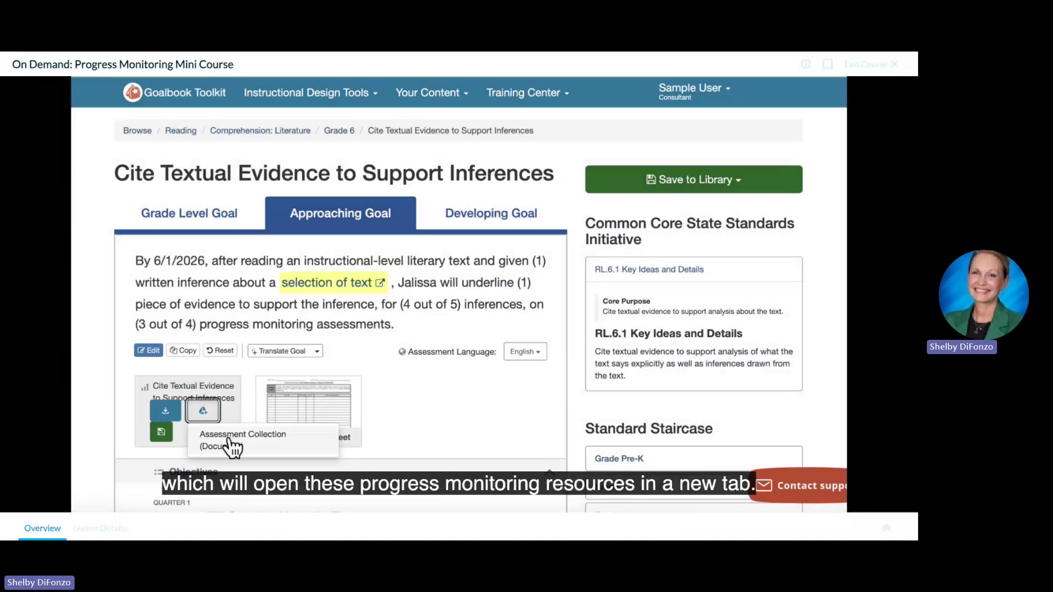
click(230, 442)
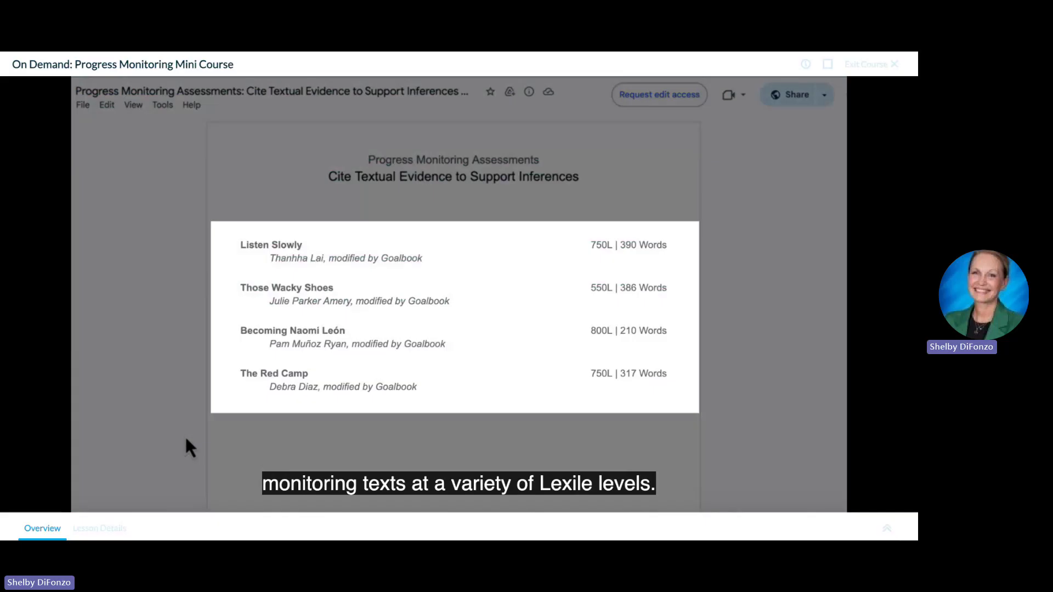
- Review the Listen Slowly student text, its assessment tasks on underlining evidence, and the Assessment #1 rubric
scroll(186, 436, down, 10)
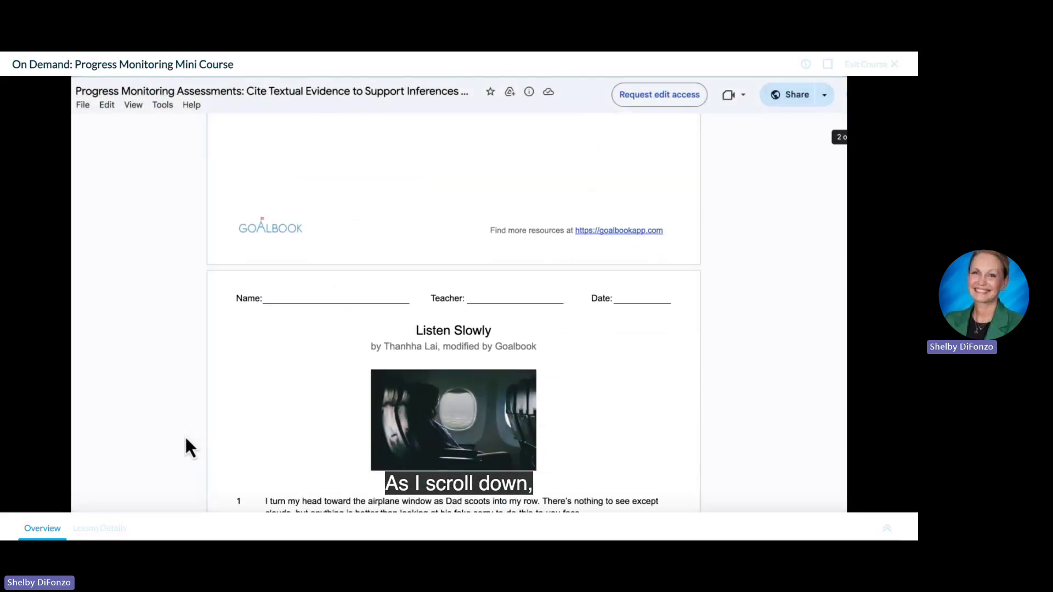
scroll(186, 435, down, 4)
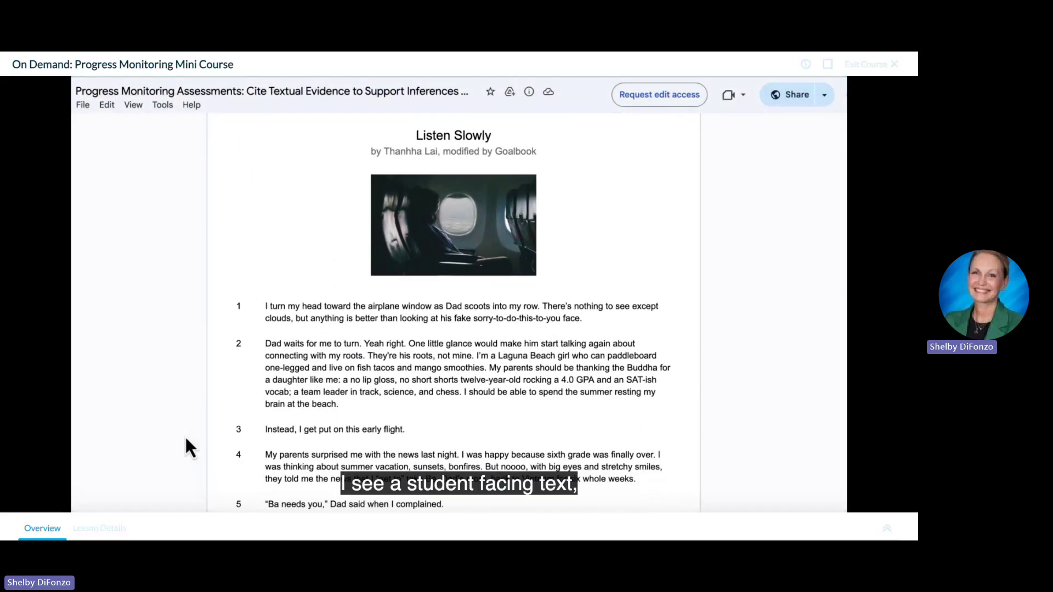
scroll(185, 436, down, 15)
scroll(186, 438, down, 8)
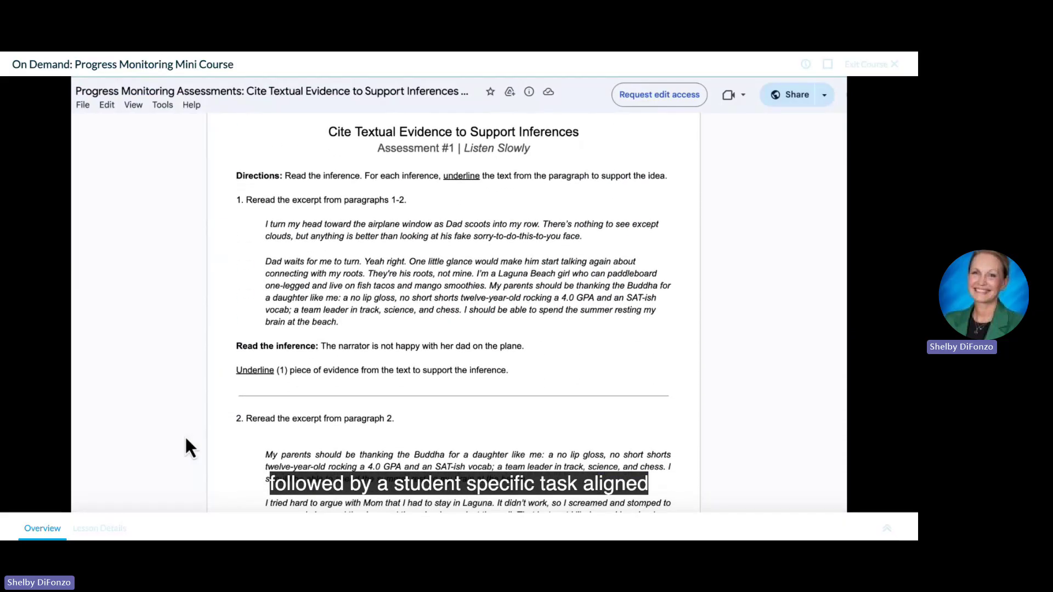
scroll(185, 437, down, 20)
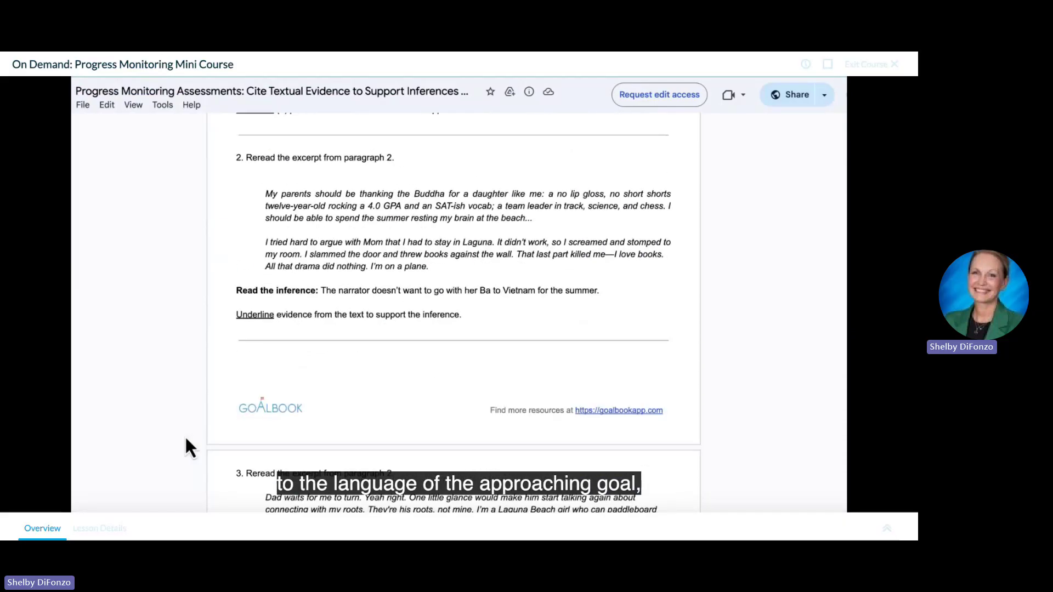
scroll(185, 439, down, 6)
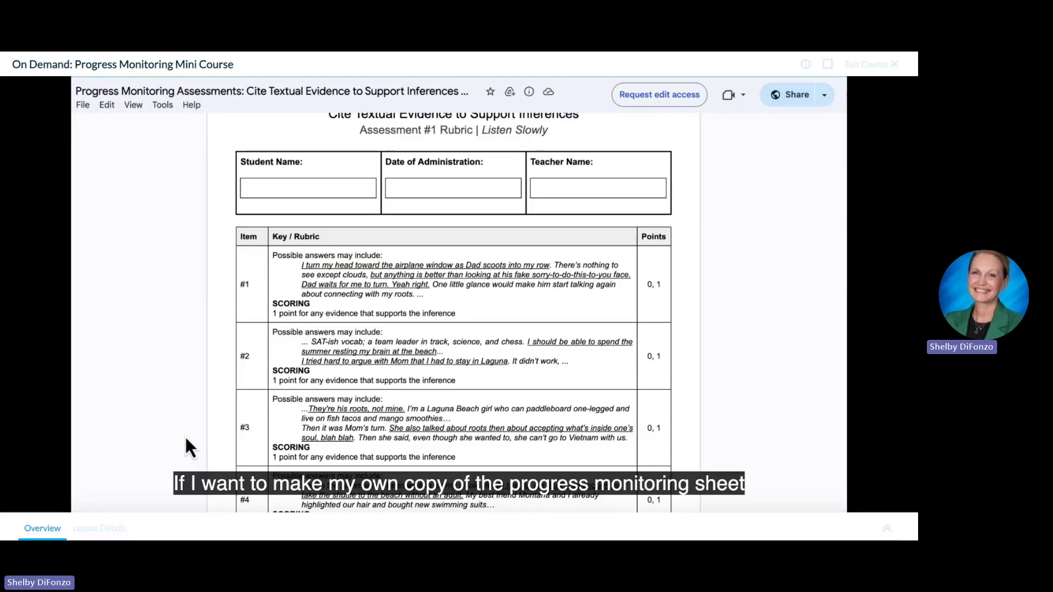
- Make a copy of the assessments document in My Drive, replacing "Copy of" in its name with the student's first name
click(85, 105)
click(113, 164)
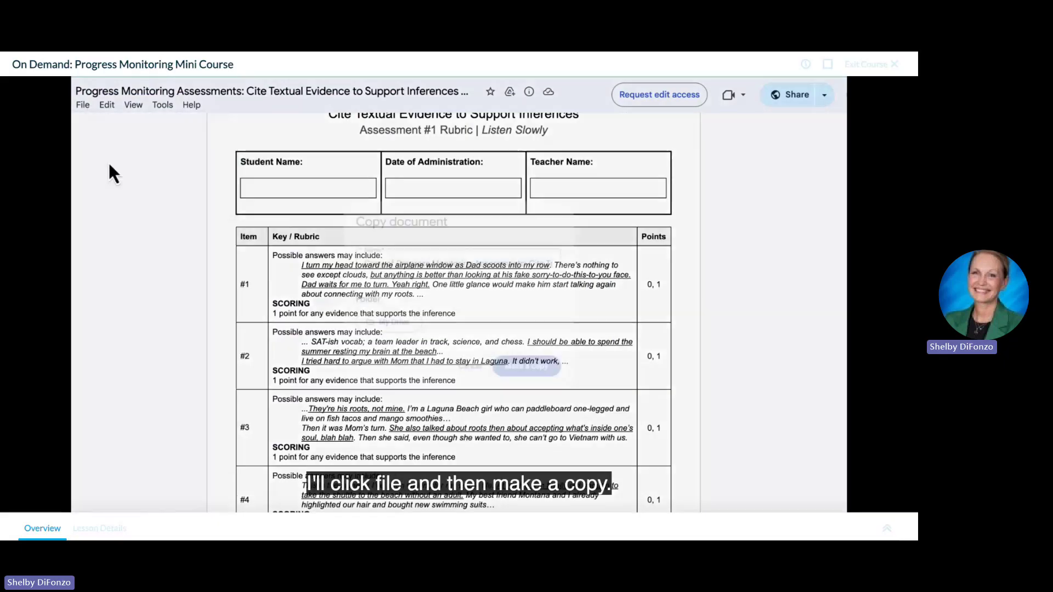
drag(389, 255, 333, 255)
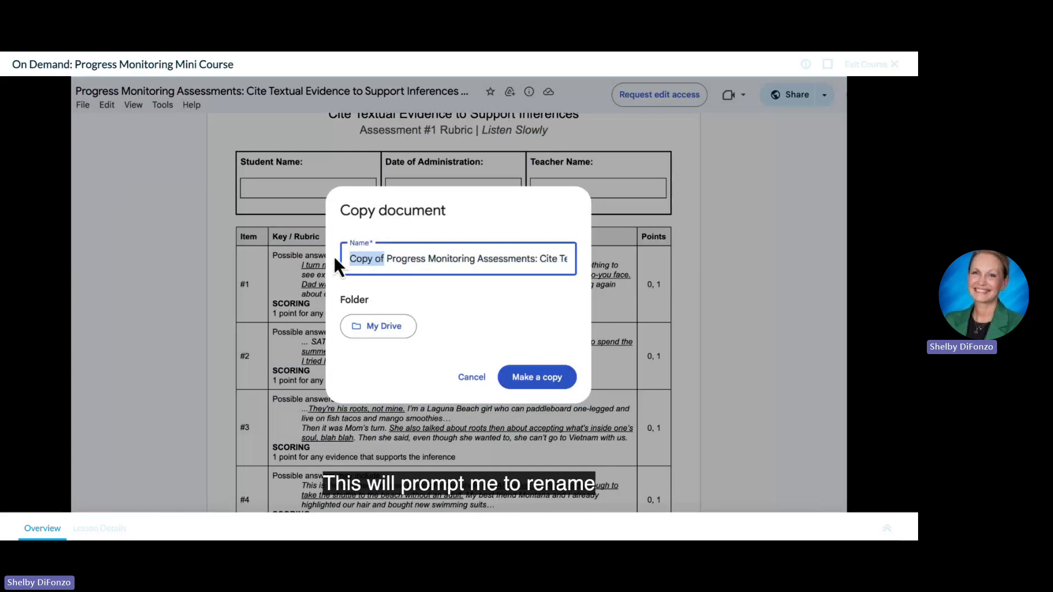
key(BackSpace)
text(Jalissa)
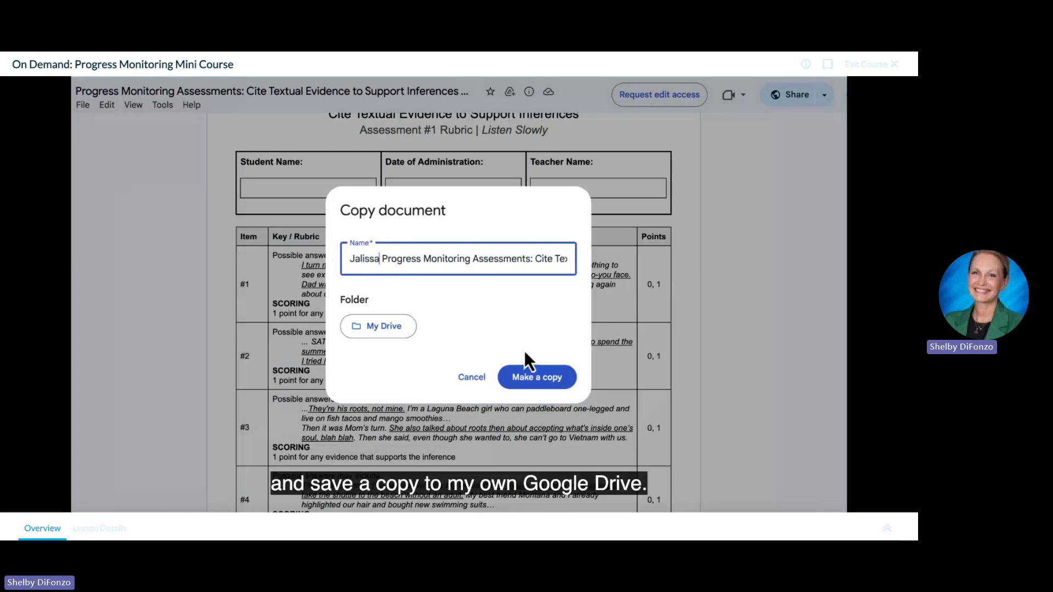
click(540, 378)
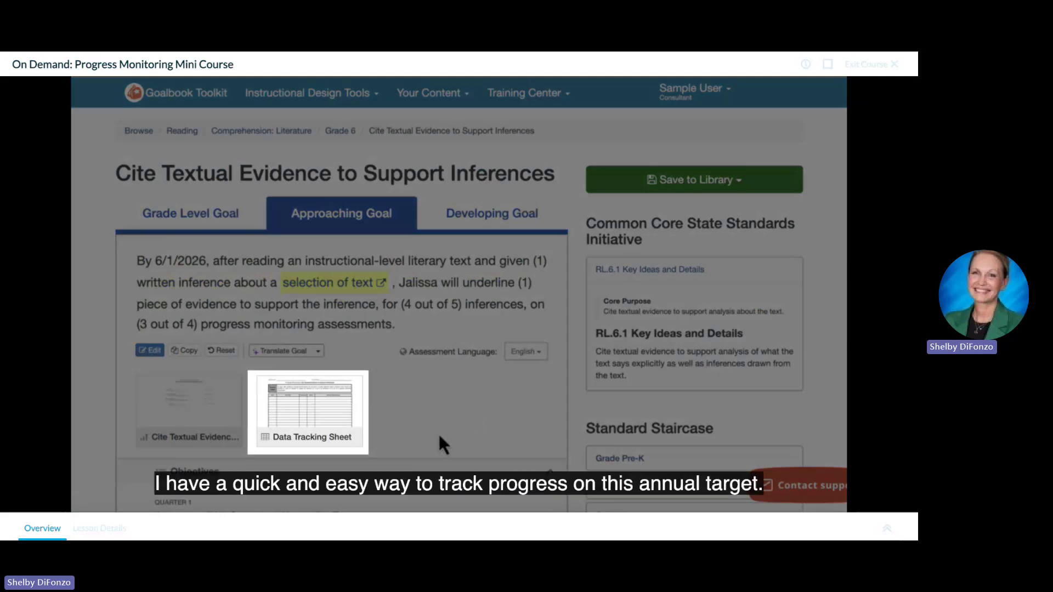
- Open the approaching goal's Data Tracking Sheet document with Google and make a copy of it
mouse_move(348, 420)
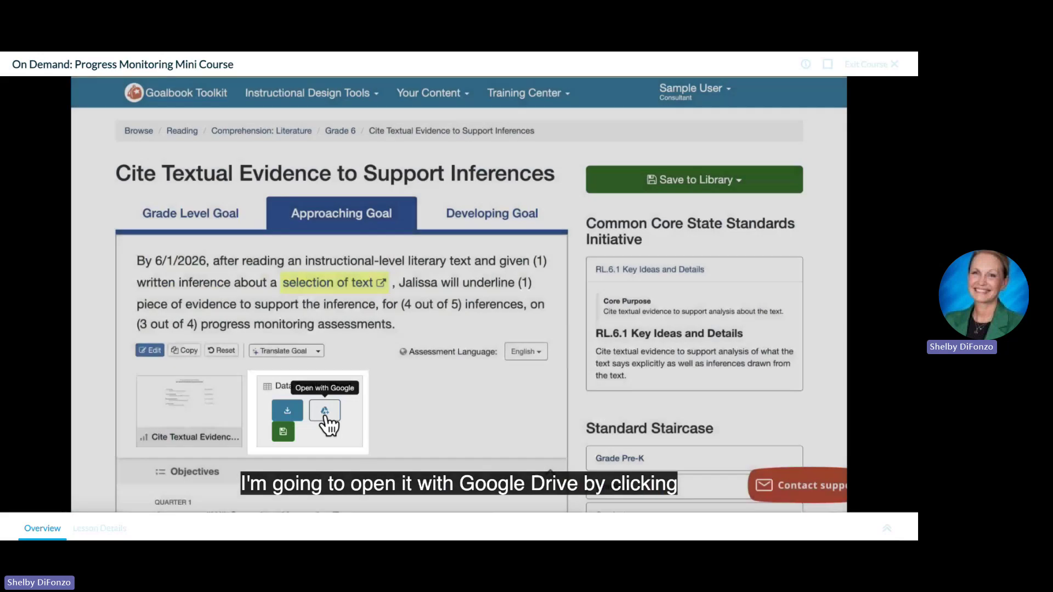
click(326, 413)
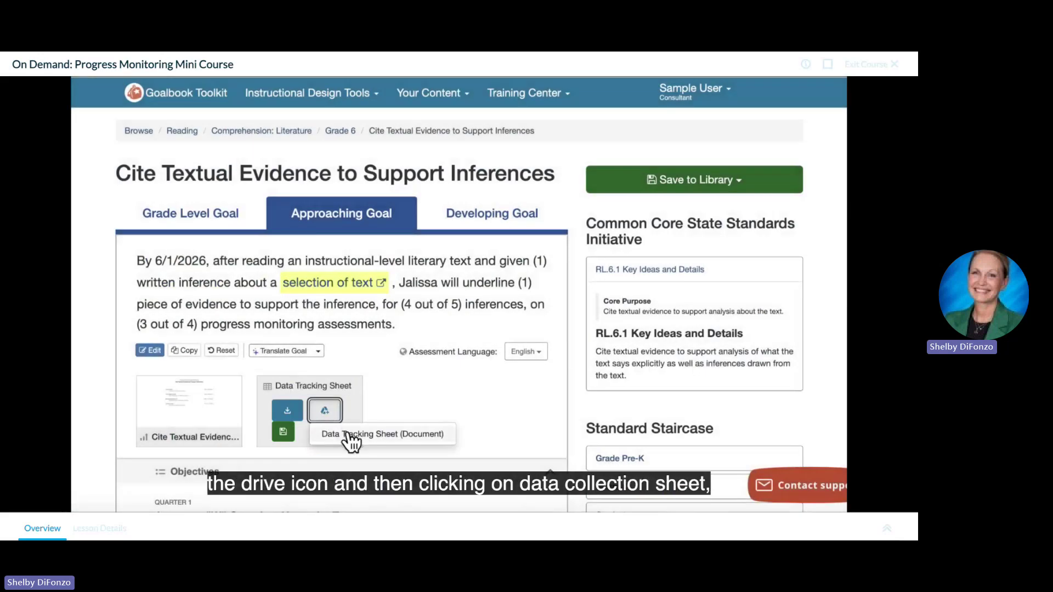
click(347, 434)
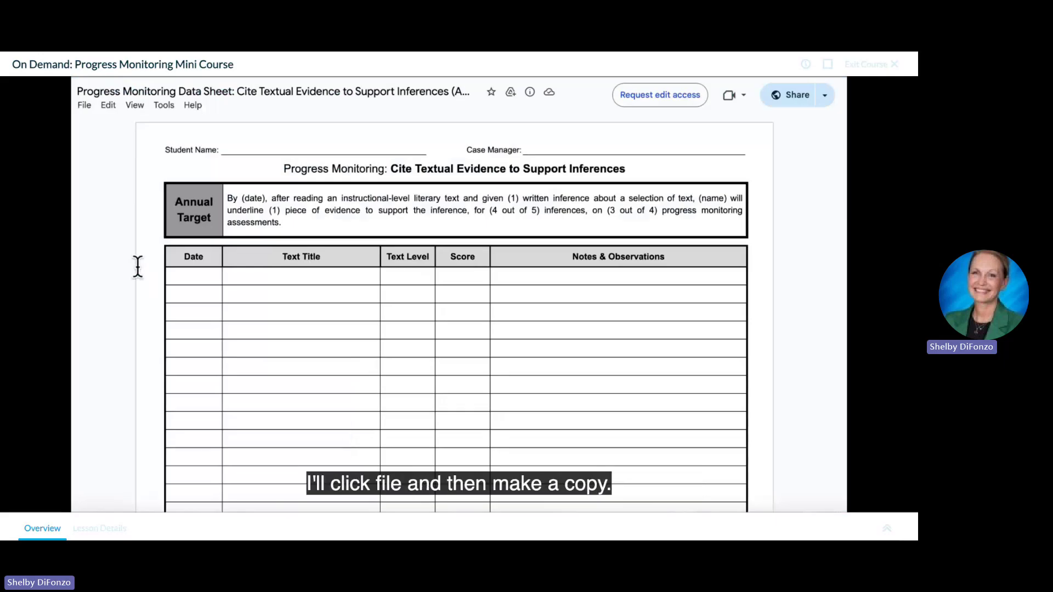
click(84, 107)
click(121, 169)
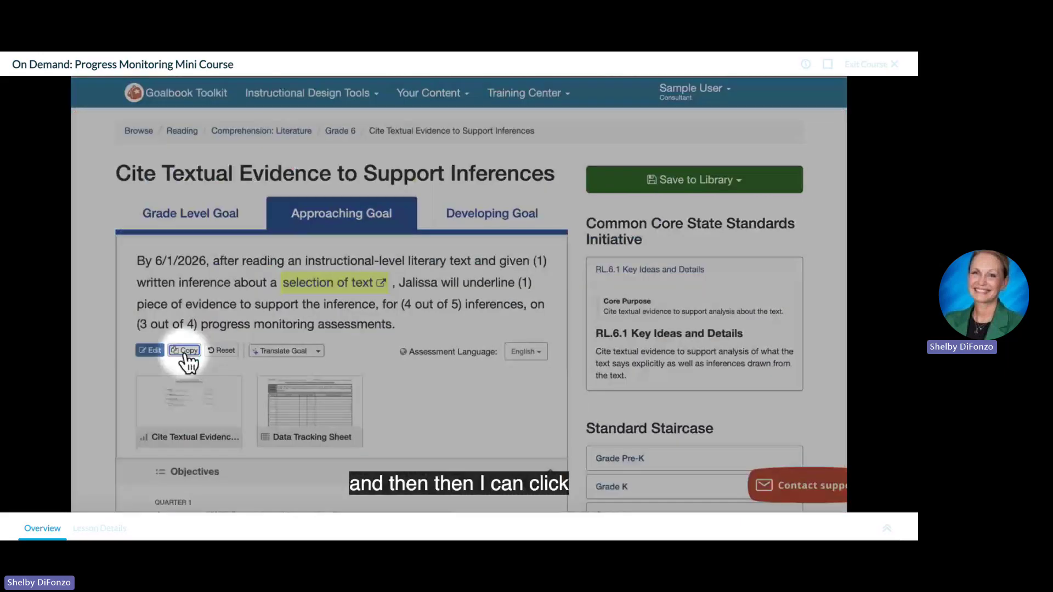
- Copy the personalized goal text and paste it over the Annual Target statement in the copied data sheet
click(185, 351)
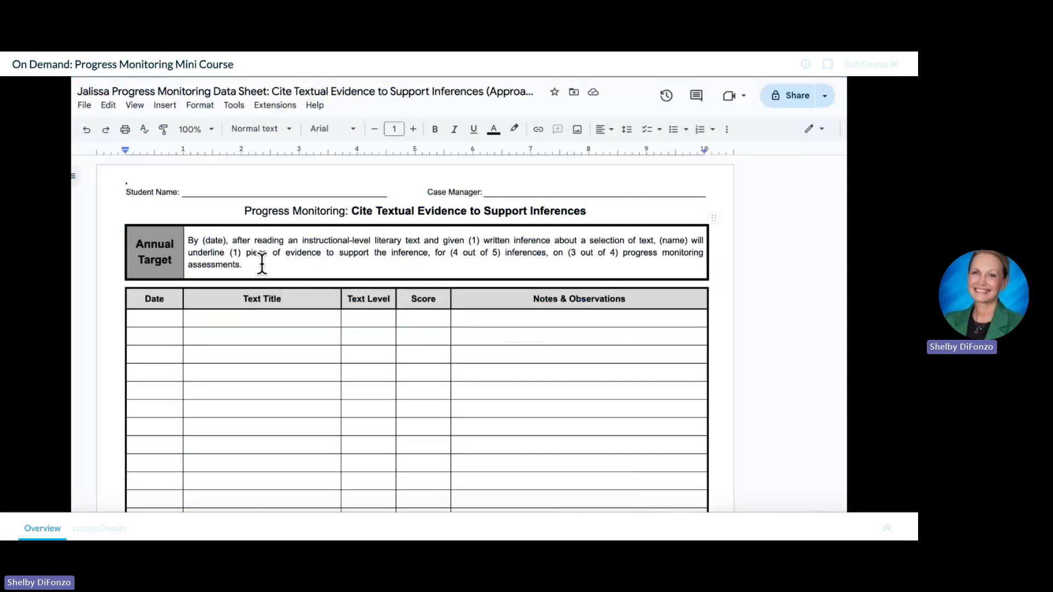
drag(258, 266, 186, 241)
key(ctrl+v)
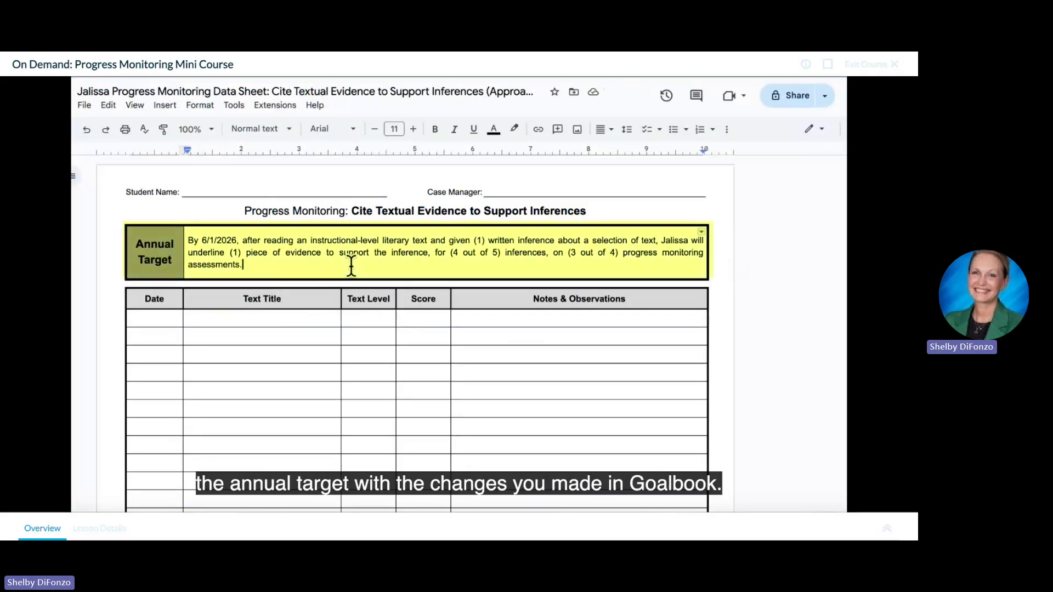
click(337, 309)
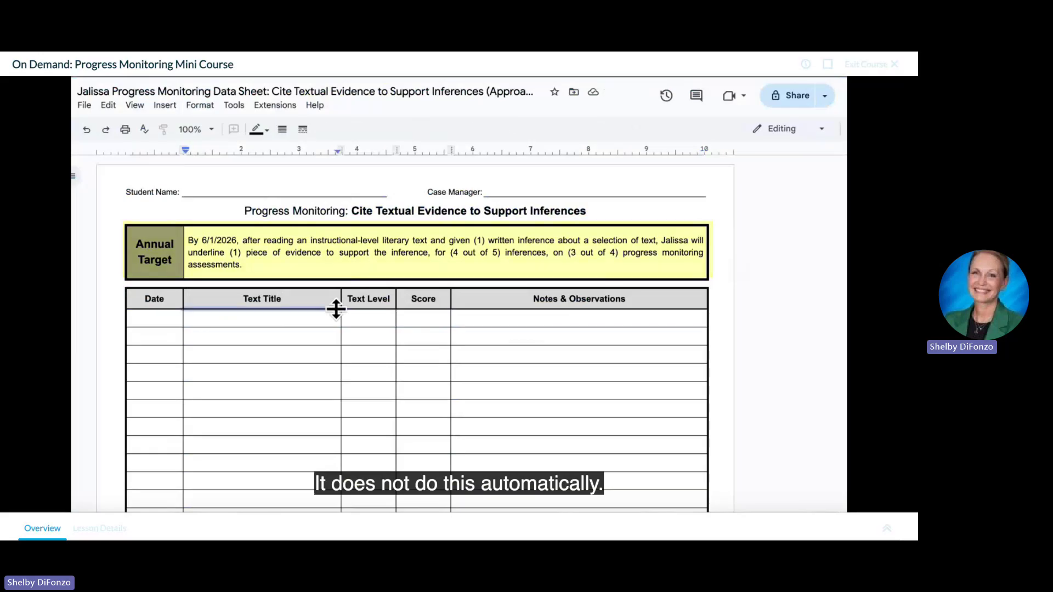
- Look over the data sheet's recording table and goal-met checkboxes, then return to the goal page and view its objectives
scroll(331, 313, down, 5)
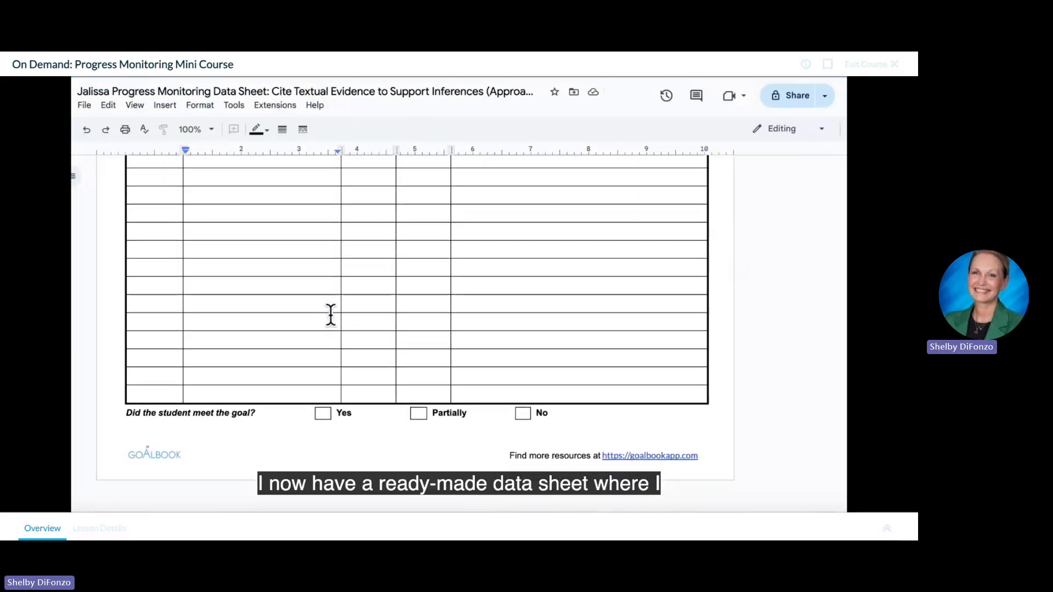
scroll(331, 314, up, 5)
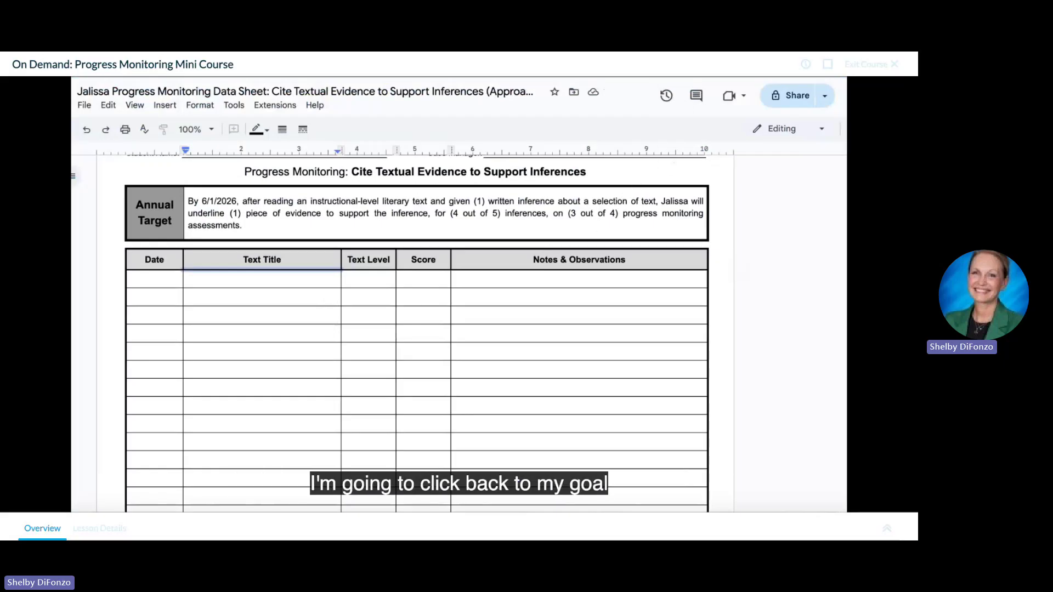
click(670, 78)
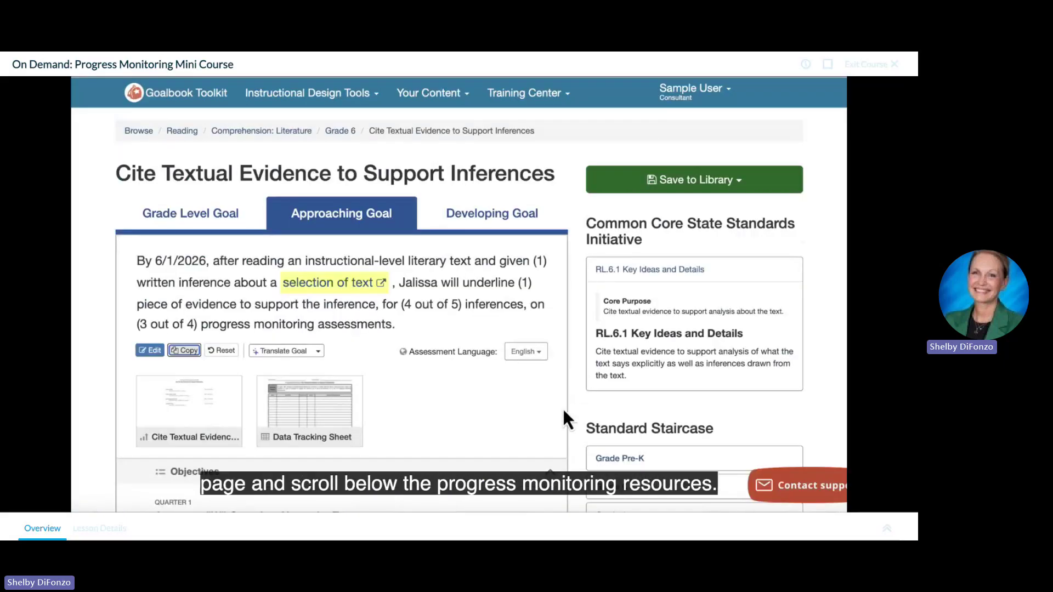
scroll(564, 412, down, 7)
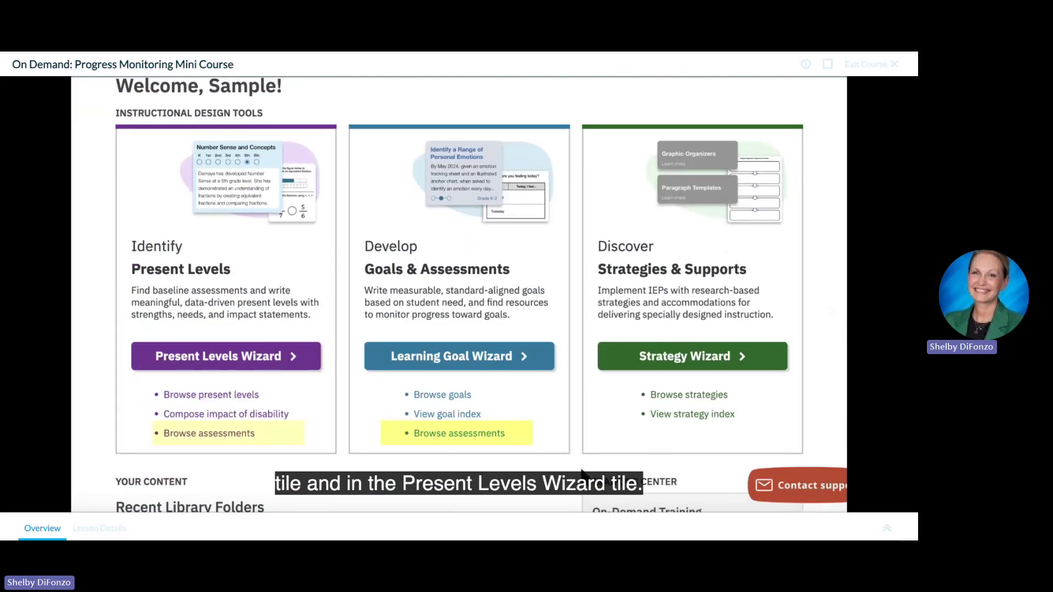
- Browse the assessments from Goals & Assessments and filter them by subject Reading and grade 6
click(491, 435)
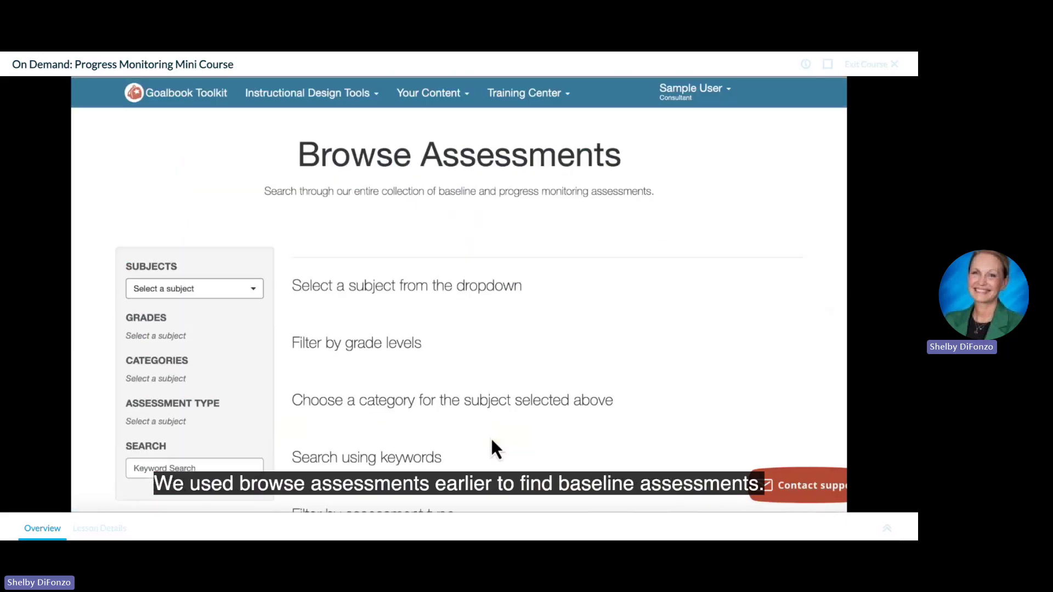
click(249, 291)
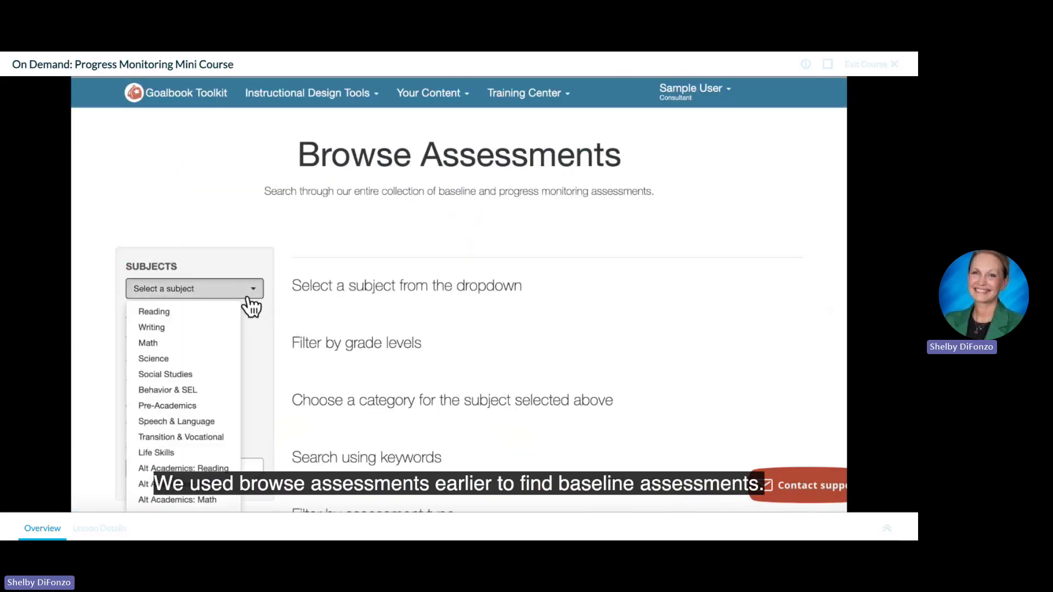
click(204, 313)
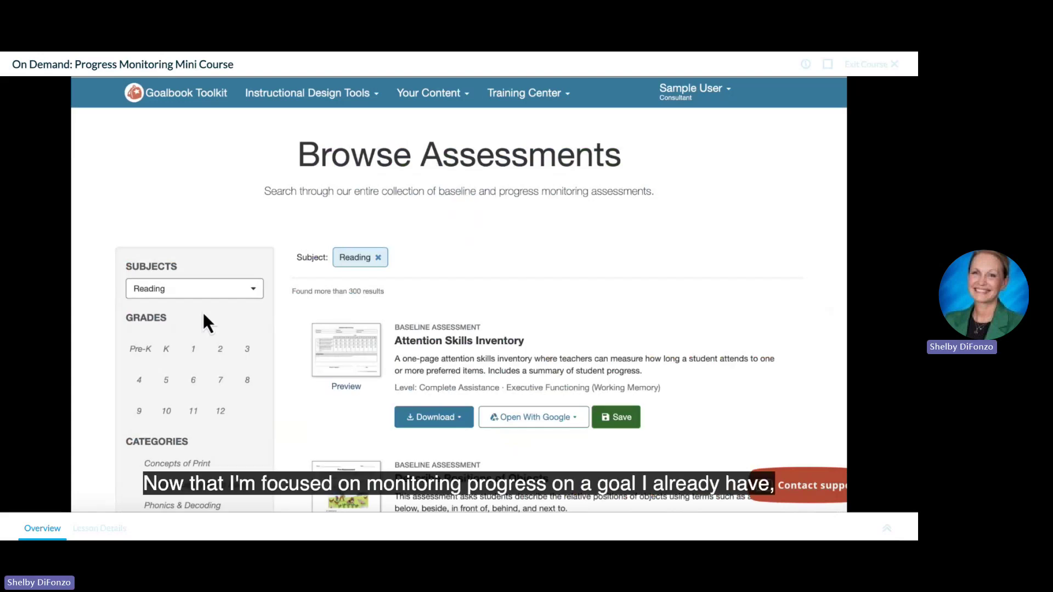
scroll(74, 351, down, 1)
scroll(75, 352, down, 1)
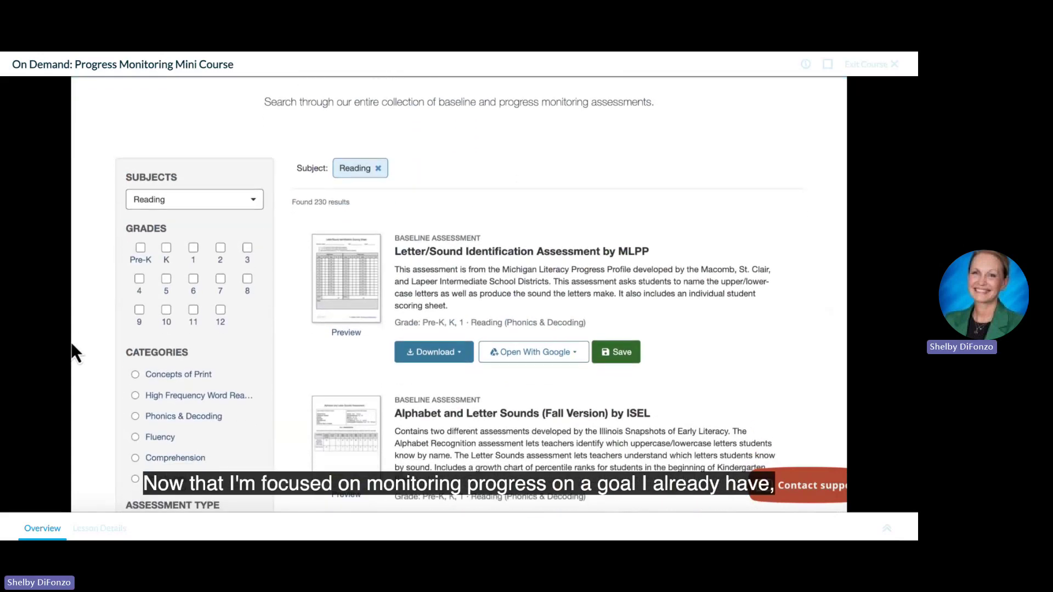
click(193, 278)
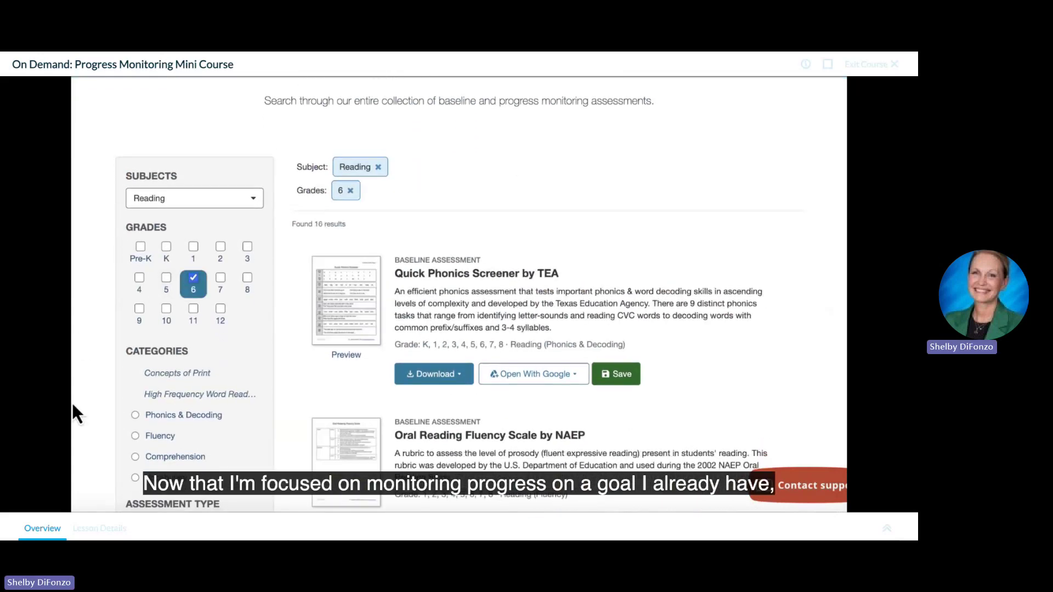
- Restrict the grade 6 reading assessments to the Progress Monitoring assessment type
scroll(72, 401, down, 1)
scroll(72, 403, down, 1)
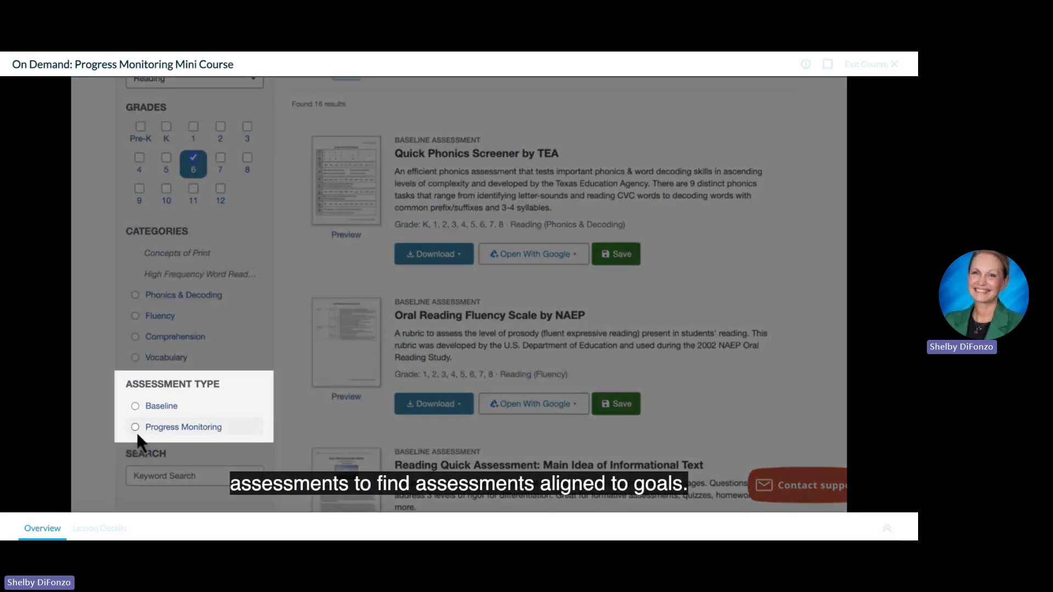
click(138, 434)
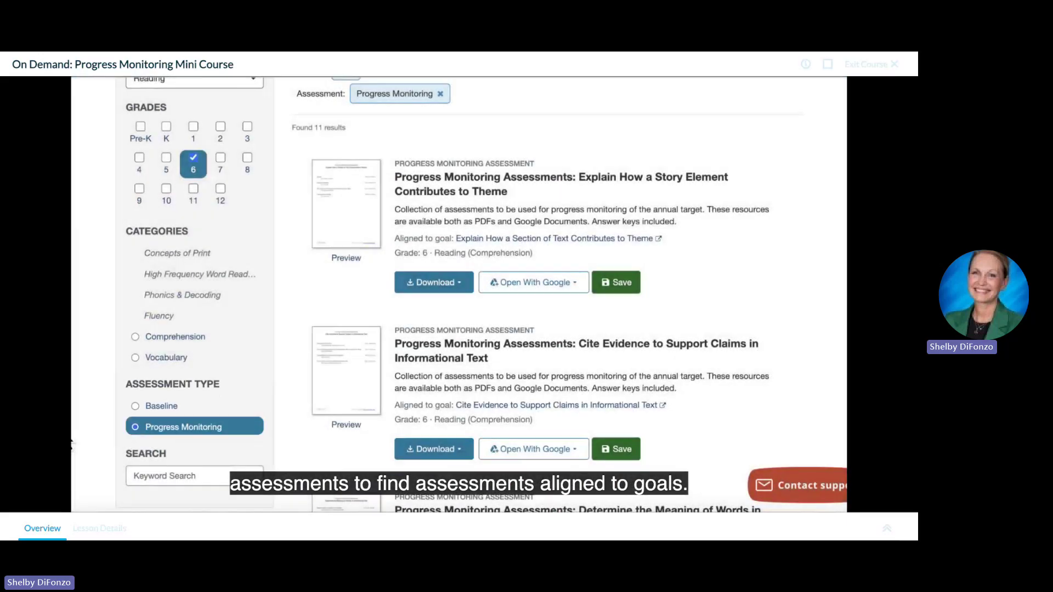
scroll(70, 444, down, 1)
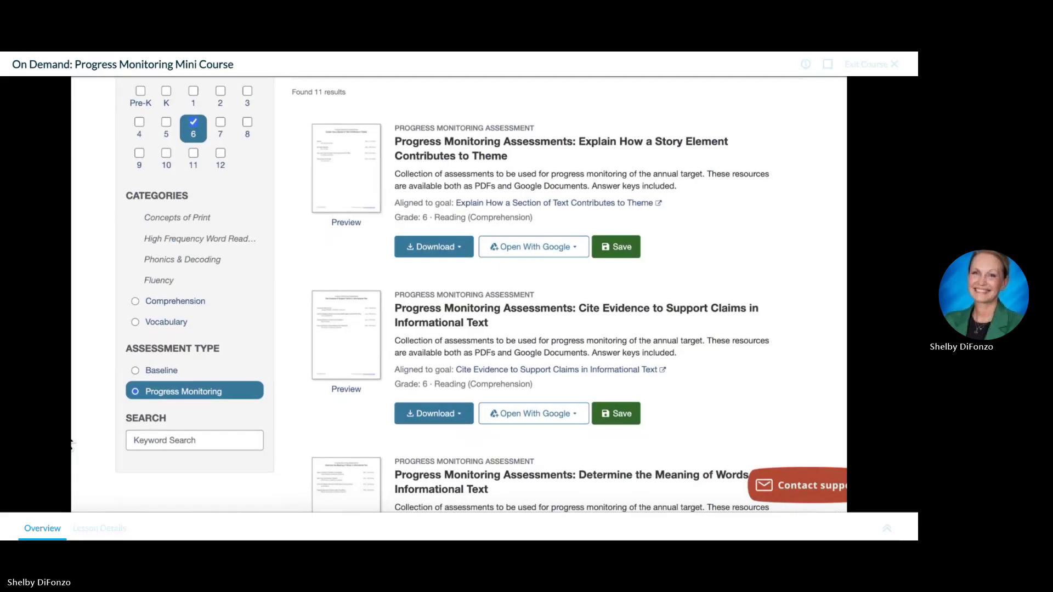